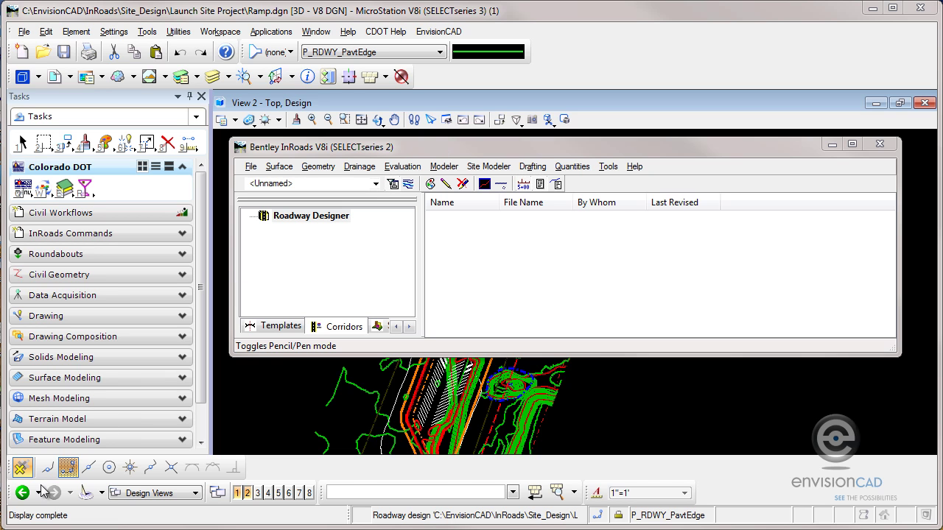
- Open the LaunchAccess.ird roadway design into Roadway Designer
left_click(250, 166)
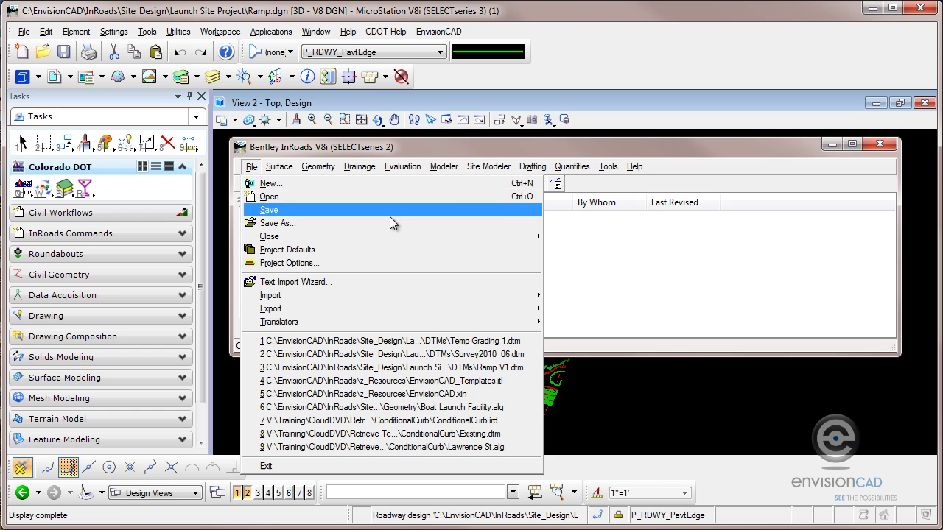
left_click(601, 252)
right_click(335, 221)
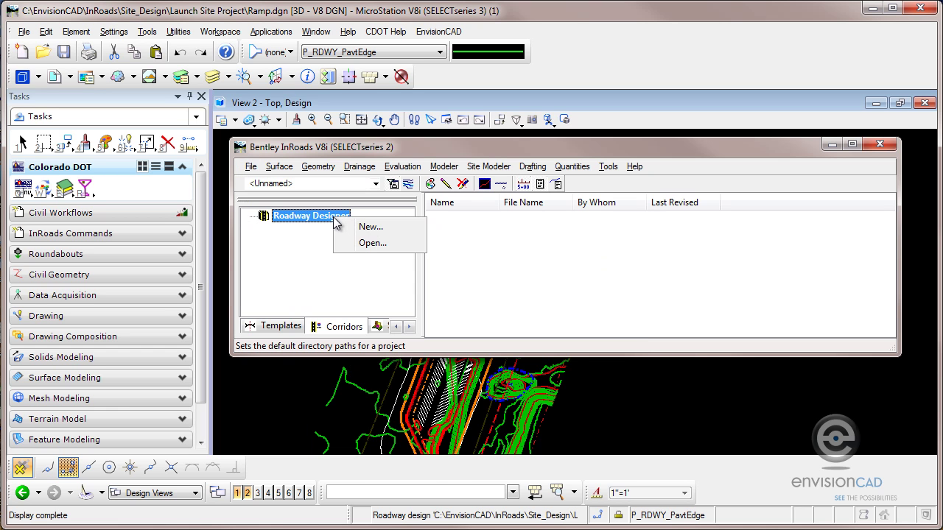
left_click(368, 244)
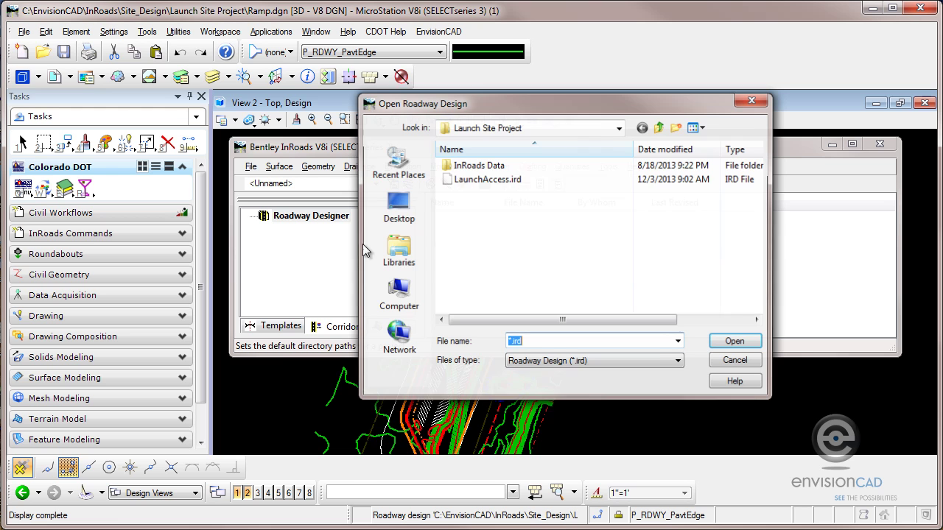
left_click(471, 179)
left_click(737, 343)
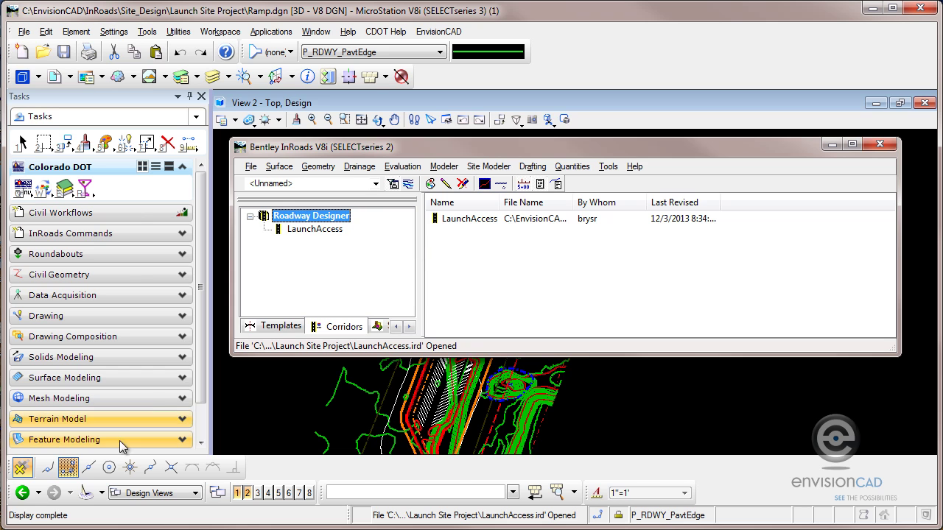
- Drag all four DTMs folder files into InRoads, agreeing to overwrite Launch Site Project
key("alt+Tab")
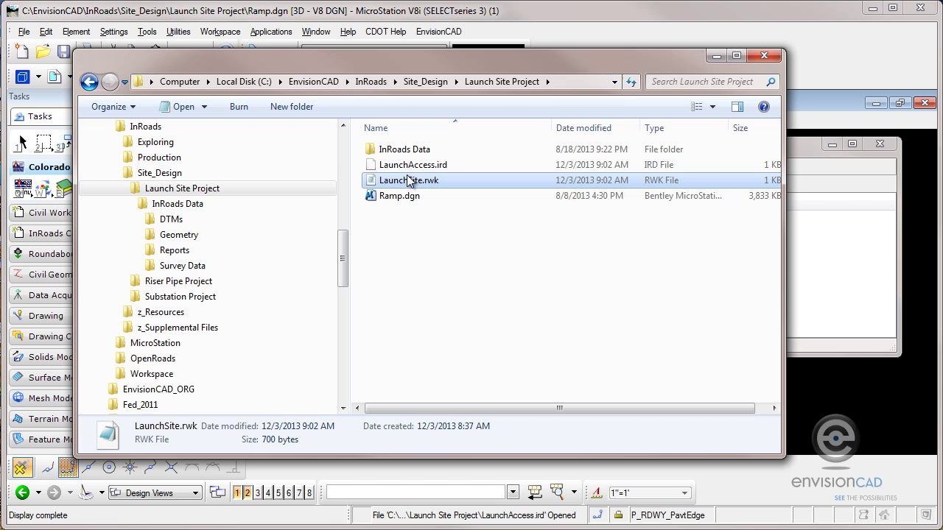
left_click(179, 224)
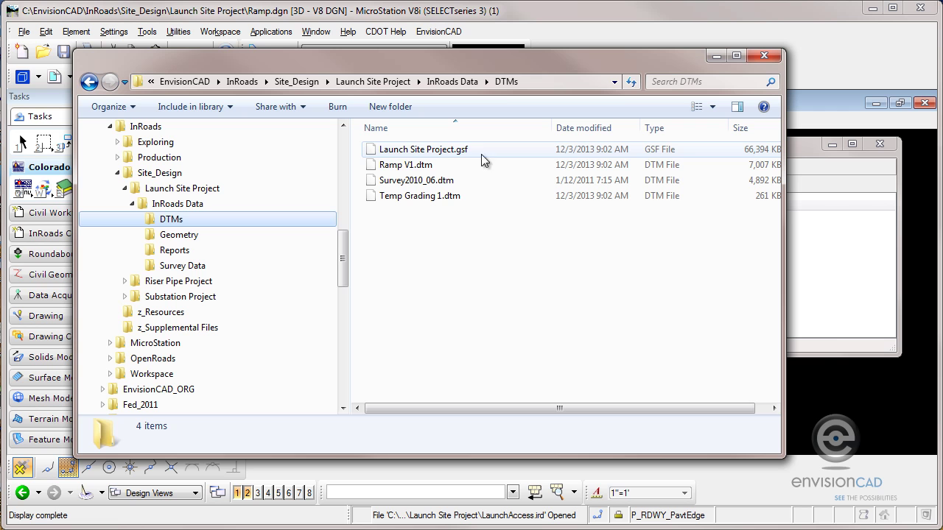
left_click_drag(784, 457, 542, 333)
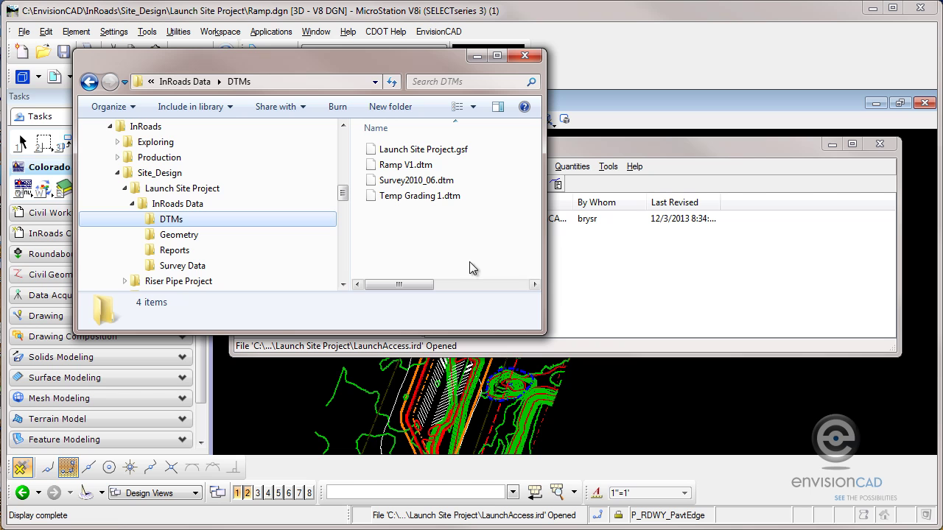
left_click_drag(452, 218, 352, 134)
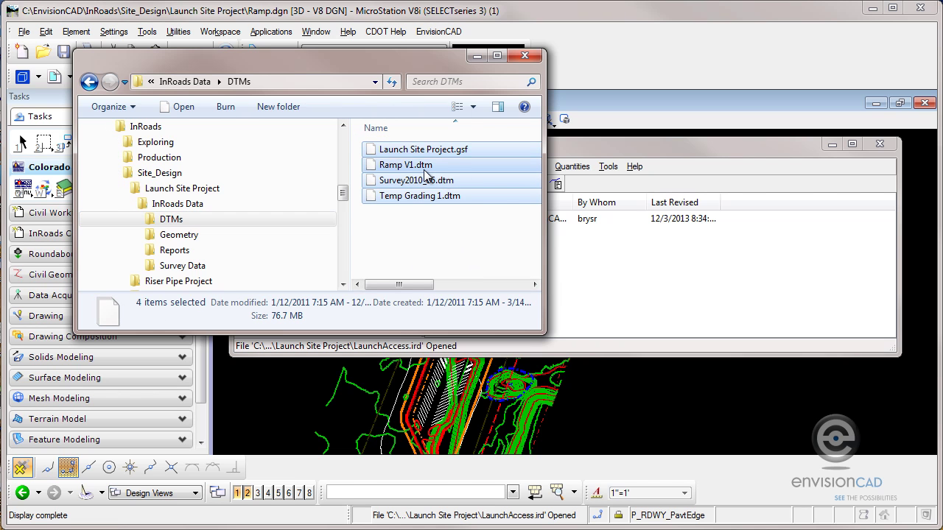
left_click_drag(421, 182, 690, 270)
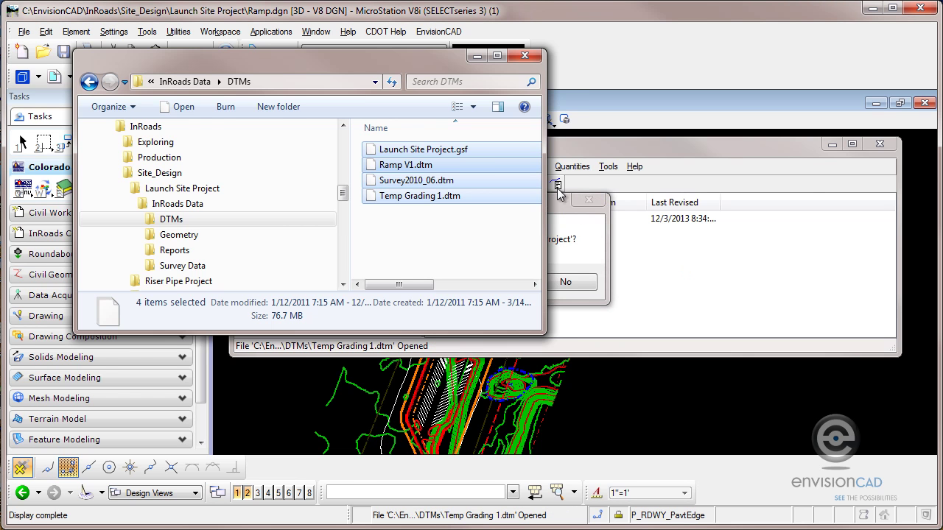
left_click(779, 218)
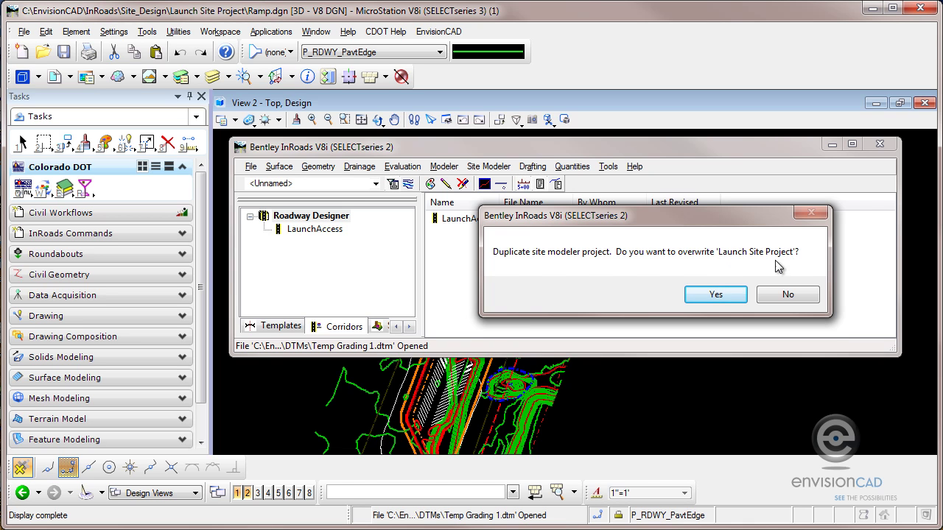
left_click(713, 295)
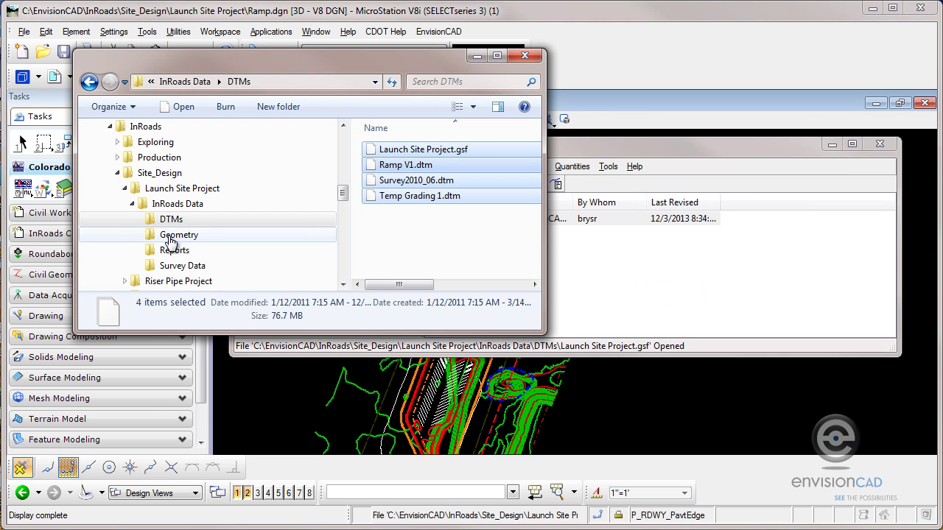
- Drag Boat Launch Facility.alg from the Geometry folder into InRoads and close Explorer
left_click(169, 236)
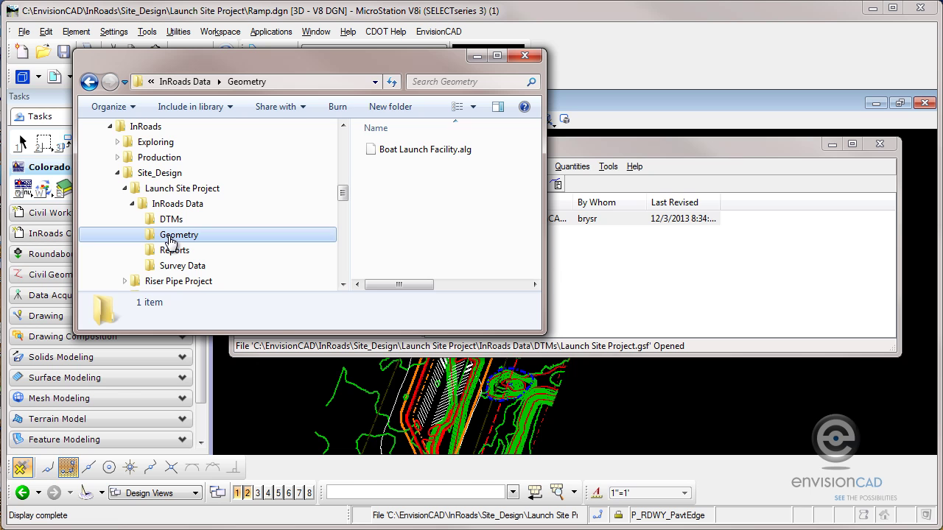
left_click_drag(431, 151, 670, 274)
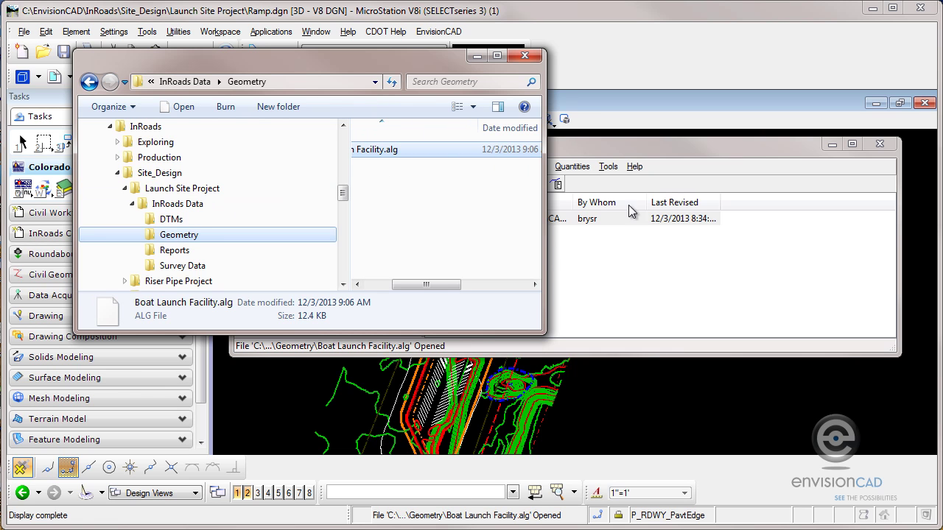
left_click(525, 55)
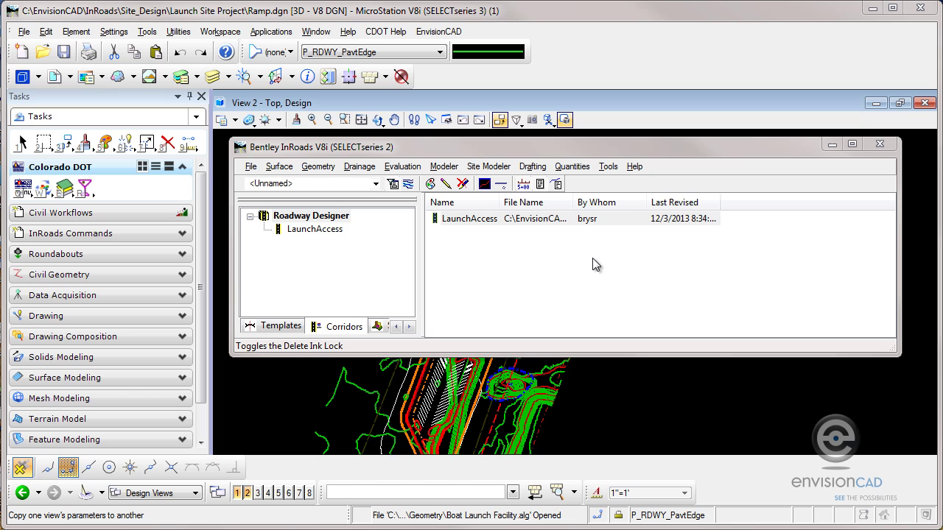
- Show the loaded surfaces, then the geometry projects listing Boat Launch Facility and Default
right_click(295, 329)
left_click(319, 338)
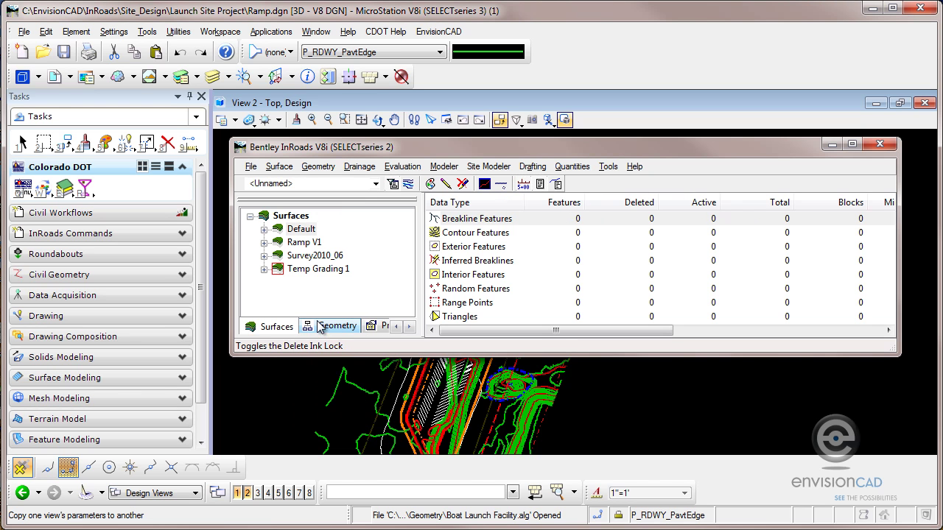
left_click(325, 328)
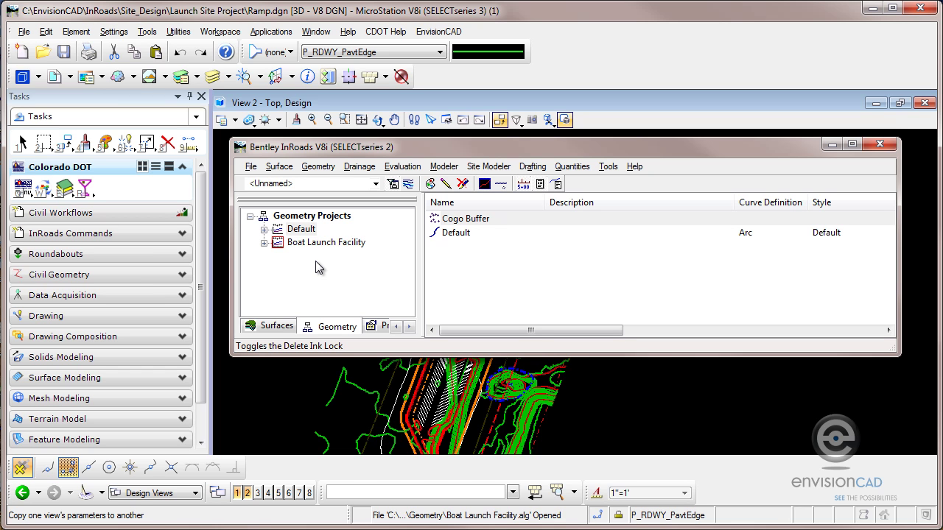
- Save the whole project through File > Save > Project
left_click(250, 167)
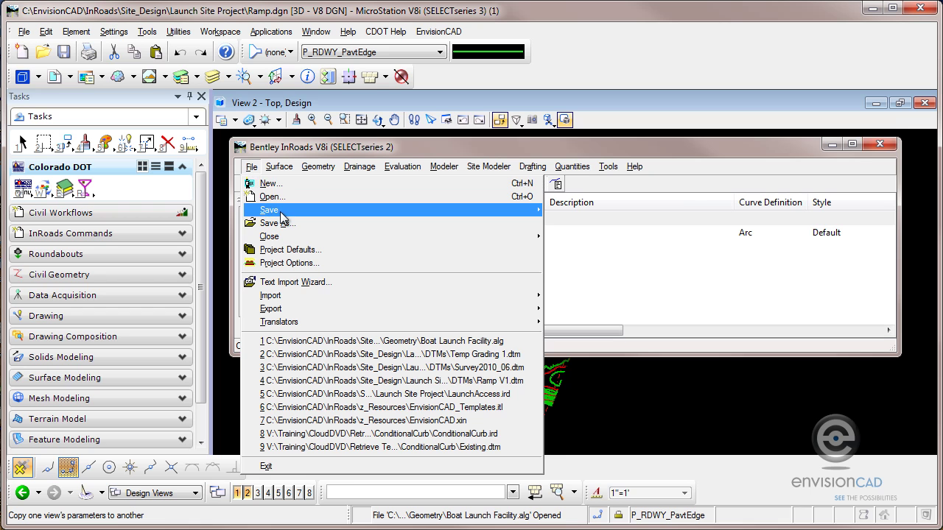
mouse_move(300, 214)
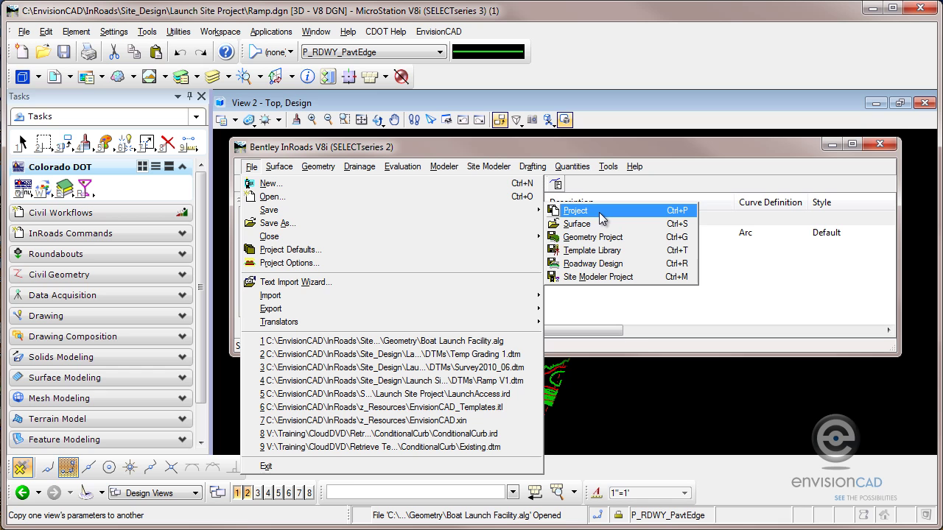
left_click(575, 211)
- Start Save As with type Projects (*.rwk) and LaunchSite.rwk selected
left_click(251, 168)
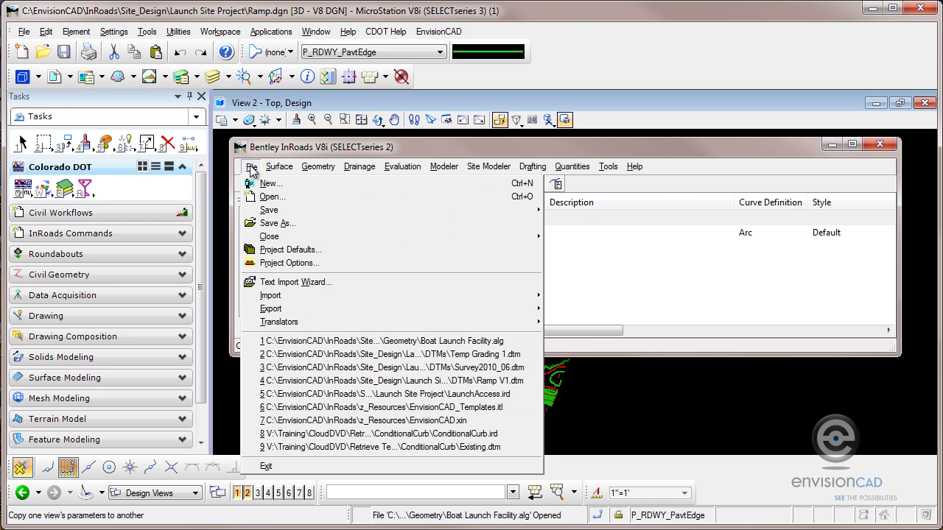
left_click(313, 233)
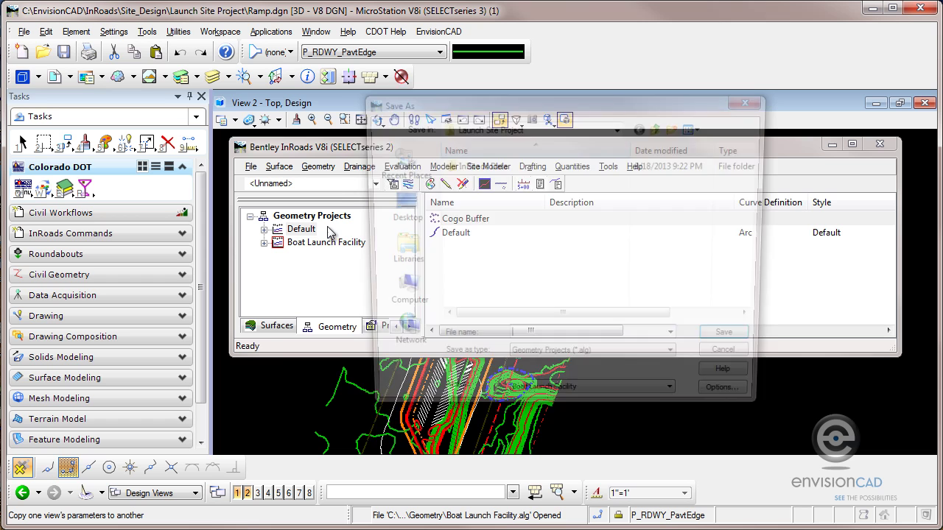
left_click(604, 363)
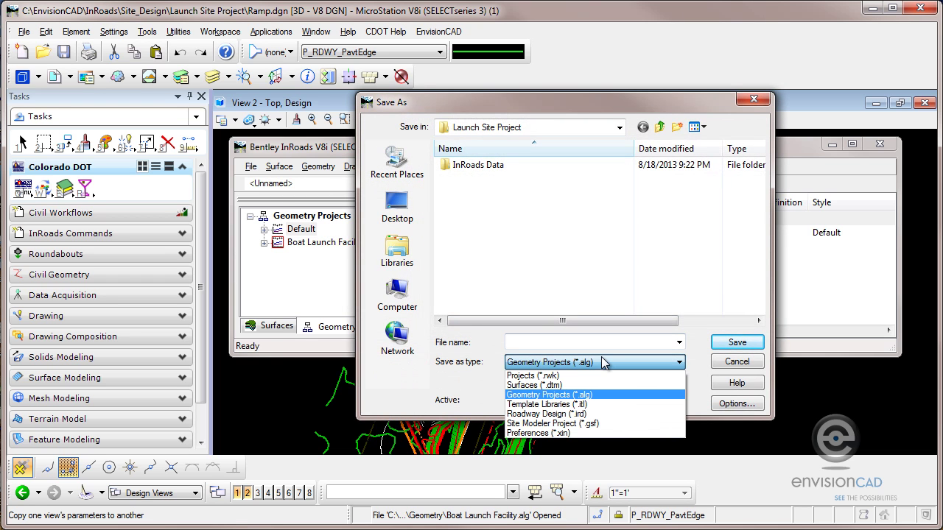
left_click(591, 376)
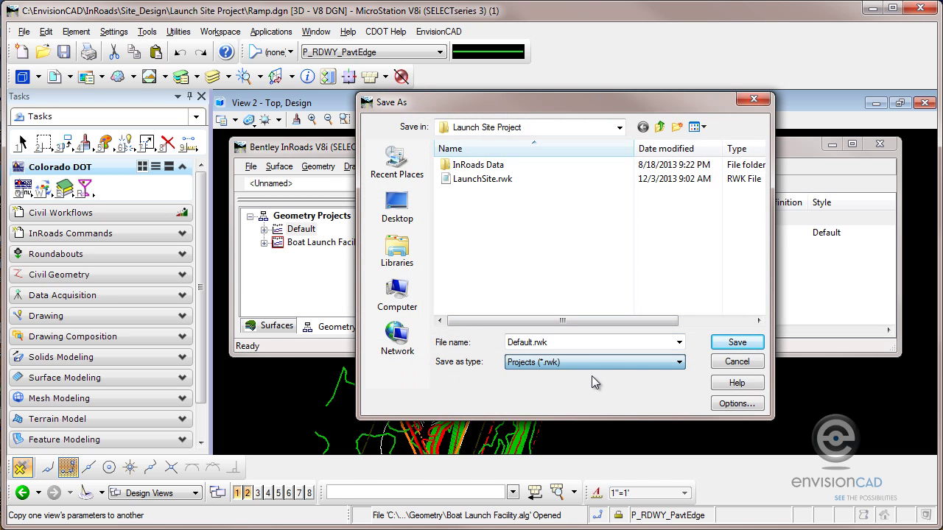
left_click(488, 181)
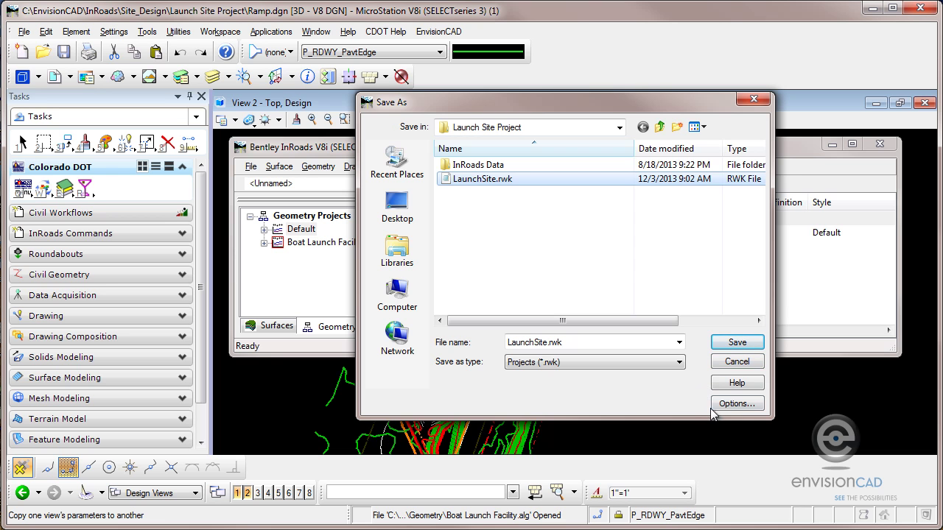
- In Project Options, mark surfaces Survey2010_06, Temp Grading 1 and Ramp V1 for add and update
left_click(735, 407)
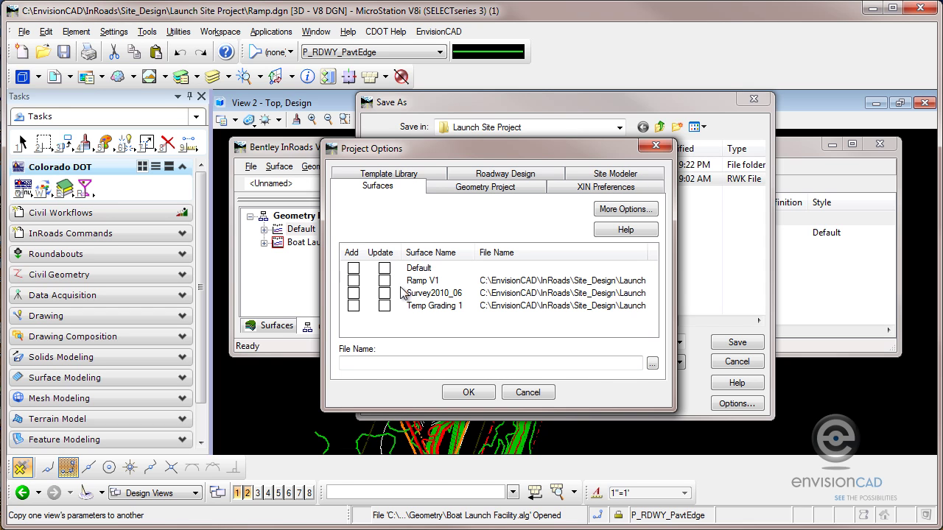
left_click(355, 294)
left_click(385, 306)
left_click(384, 280)
- Mark the Boat Launch Facility geometry project for add and update, then review the XIN, template and roadway tabs
left_click(486, 189)
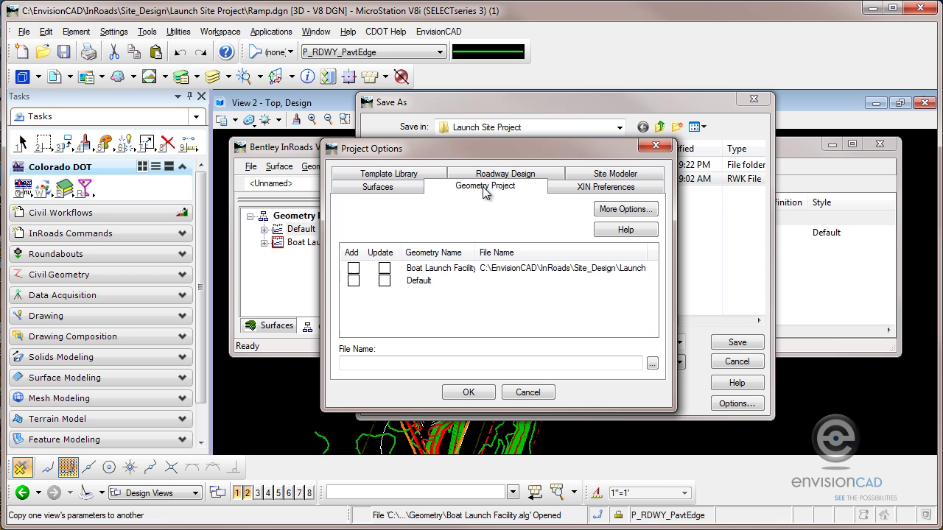
left_click(384, 268)
left_click(561, 189)
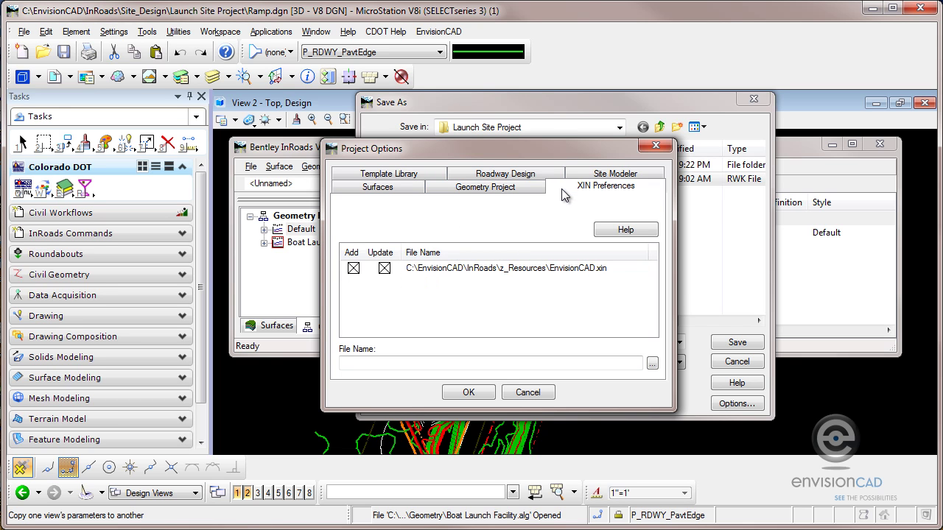
left_click(410, 176)
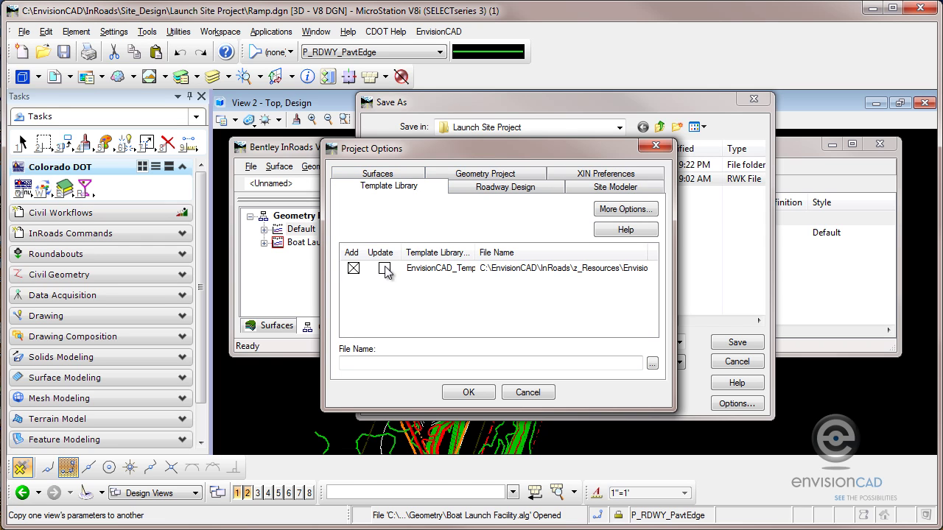
left_click(494, 187)
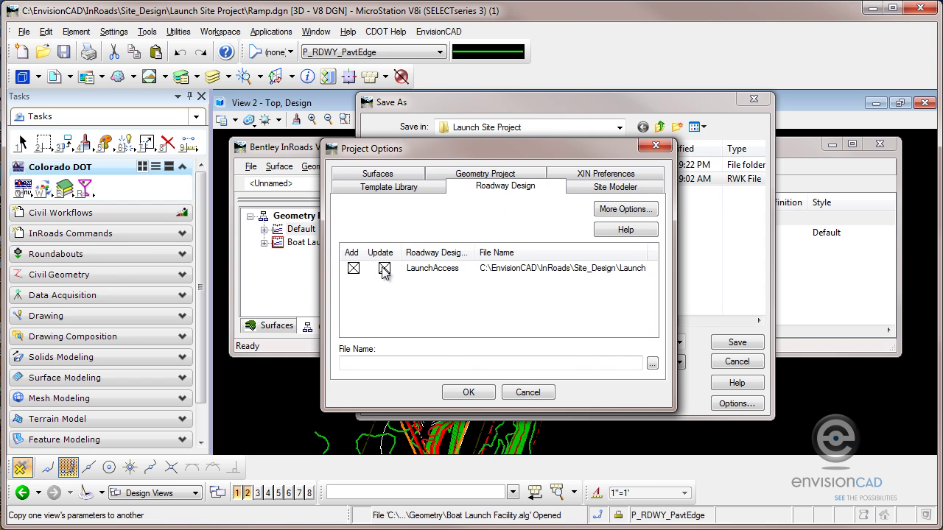
- Mark the Launch Site Project site modeler file for add and update and apply with OK
left_click(594, 190)
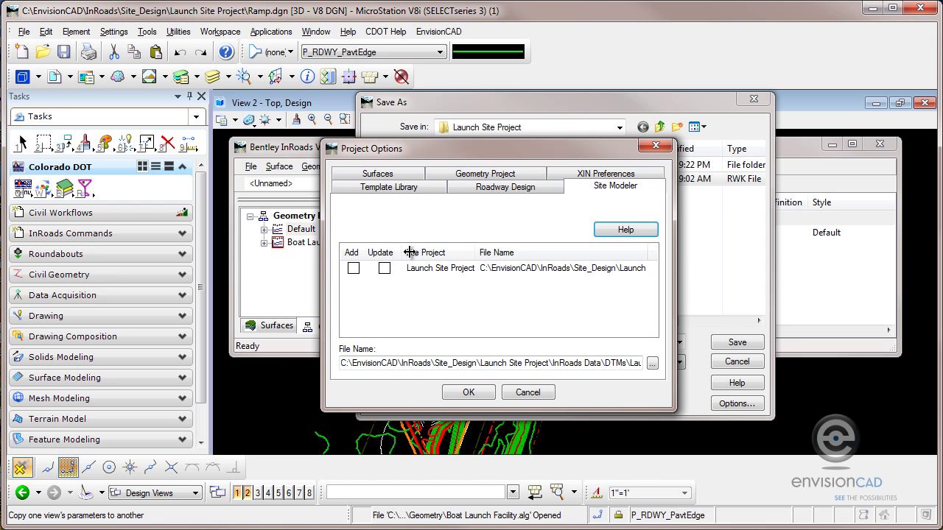
left_click(385, 269)
left_click(469, 392)
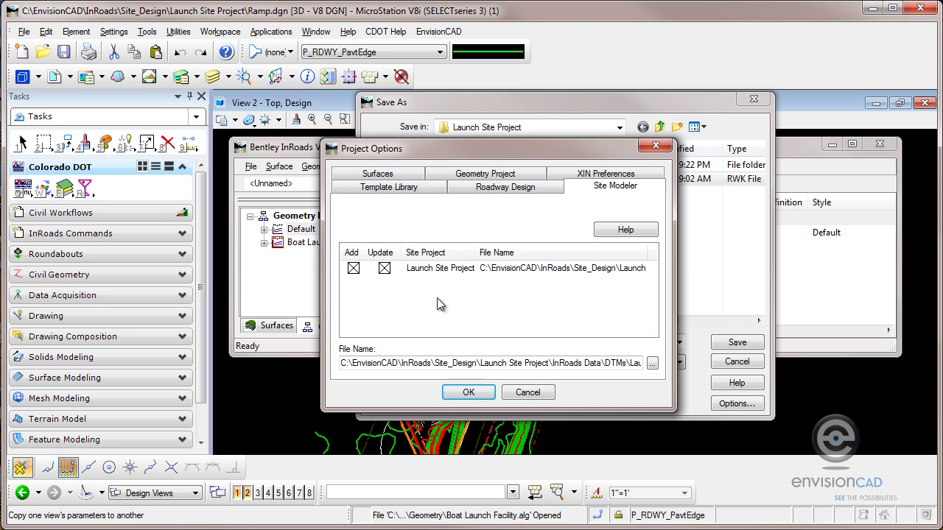
left_click(468, 392)
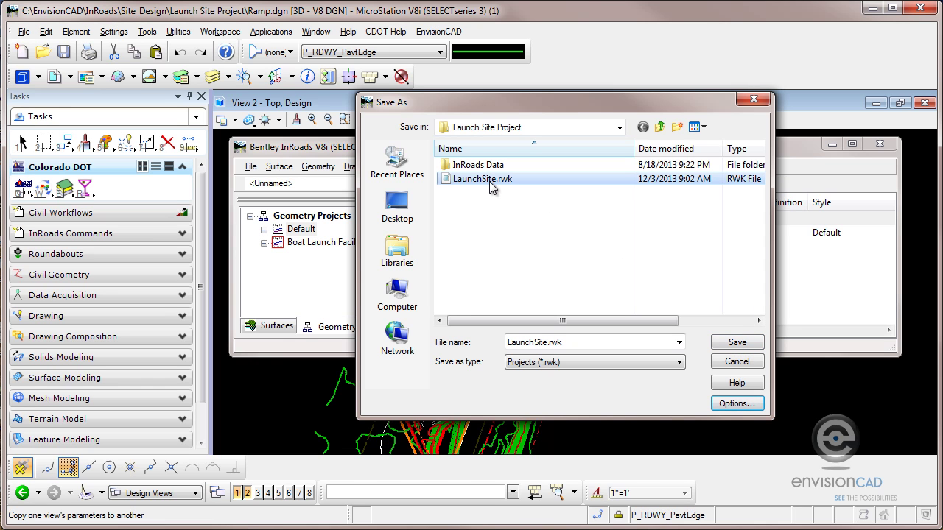
- Save LaunchSite.rwk, replacing the existing file, and close the Save As dialog
left_click(741, 344)
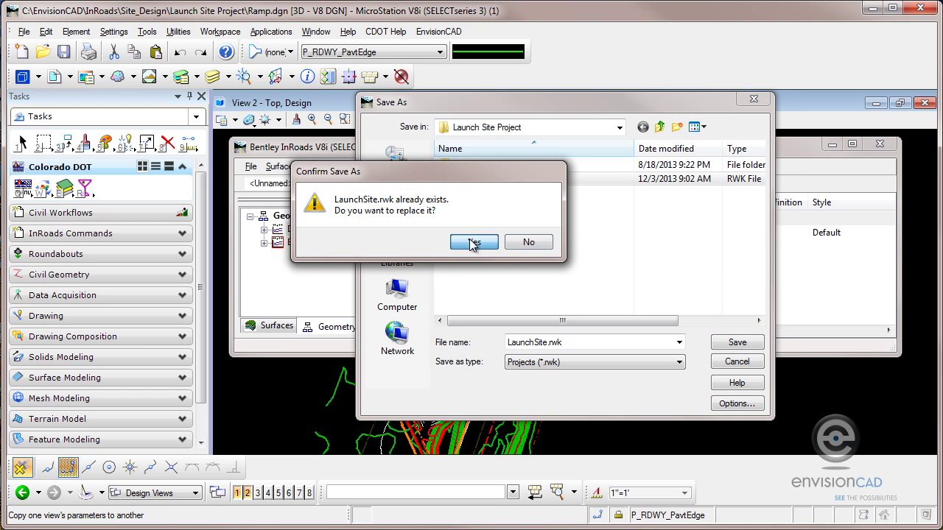
left_click(473, 242)
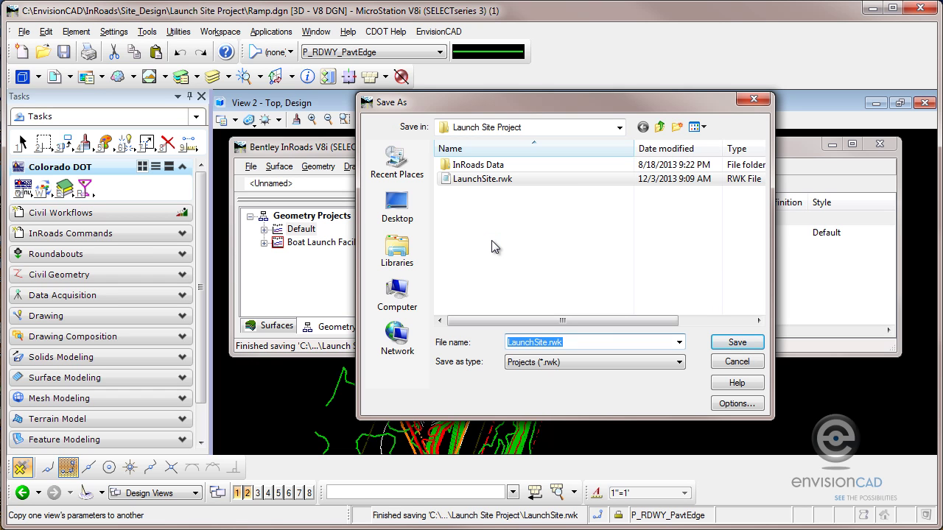
left_click(738, 362)
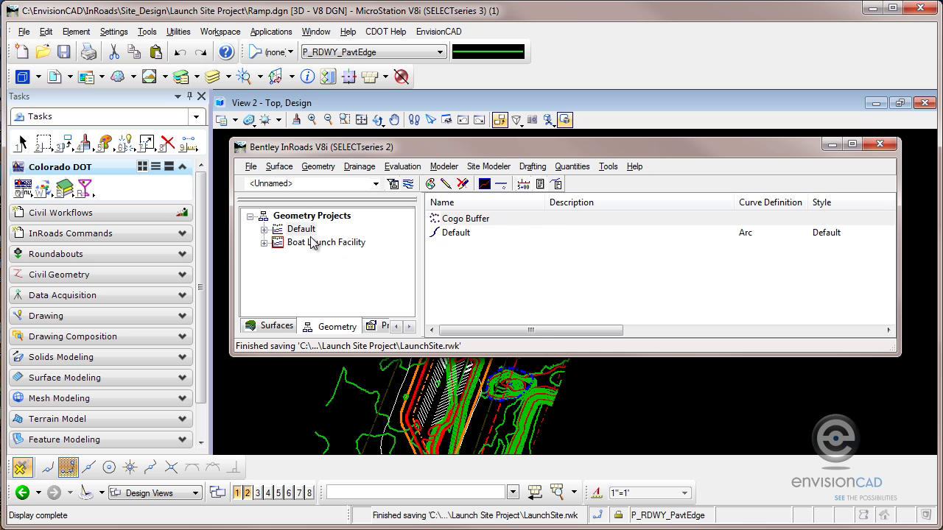
- Re-save the entire project with File > Save > Project so every loaded file is written
left_click(252, 167)
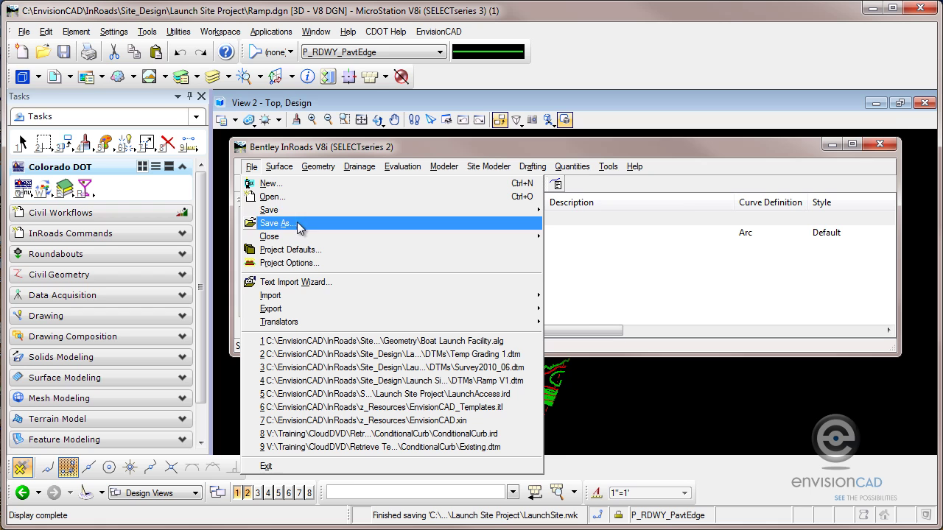
mouse_move(307, 209)
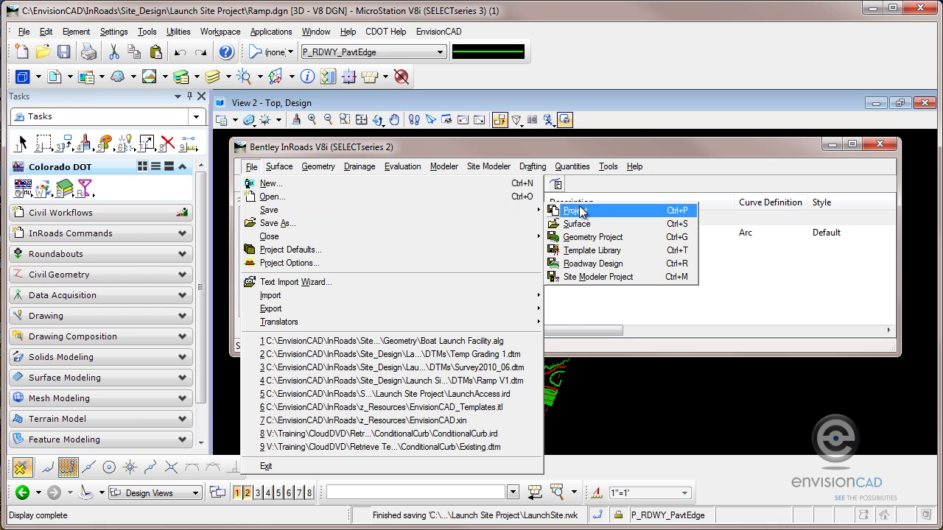
left_click(683, 216)
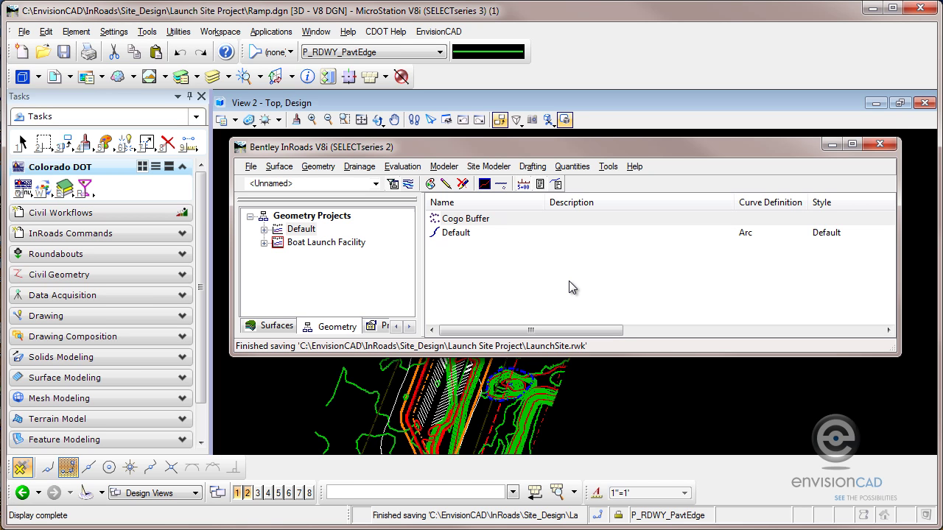
- Create an empty surface named temp from the Surfaces collection and select it in the list
left_click(284, 326)
left_click(299, 216)
right_click(300, 216)
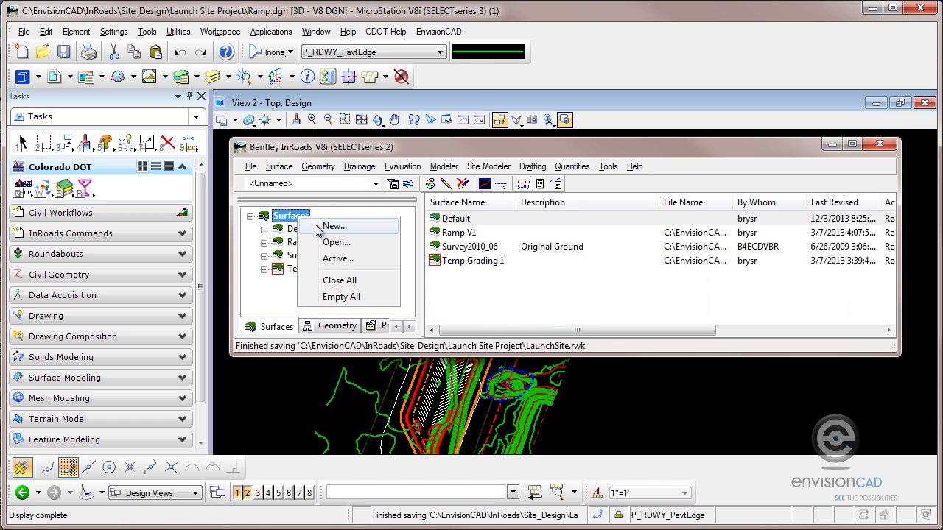
left_click(320, 230)
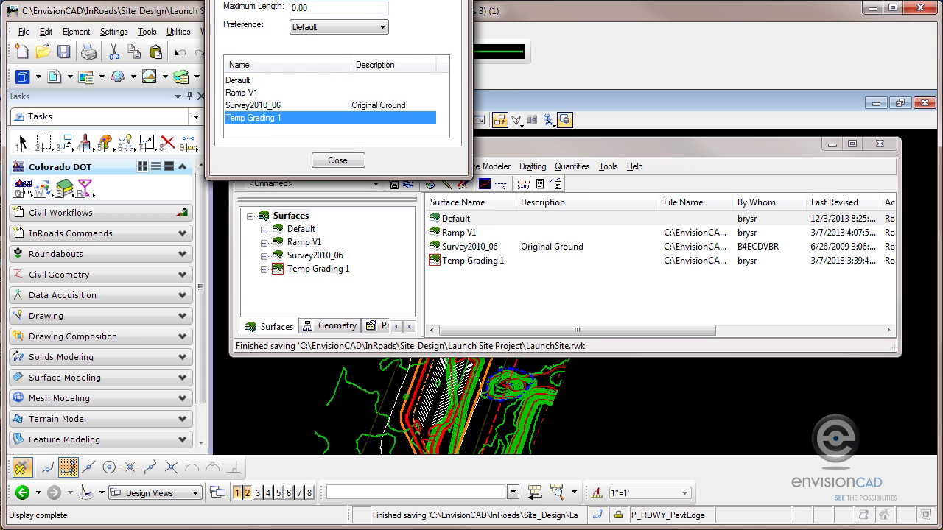
left_click(421, 165)
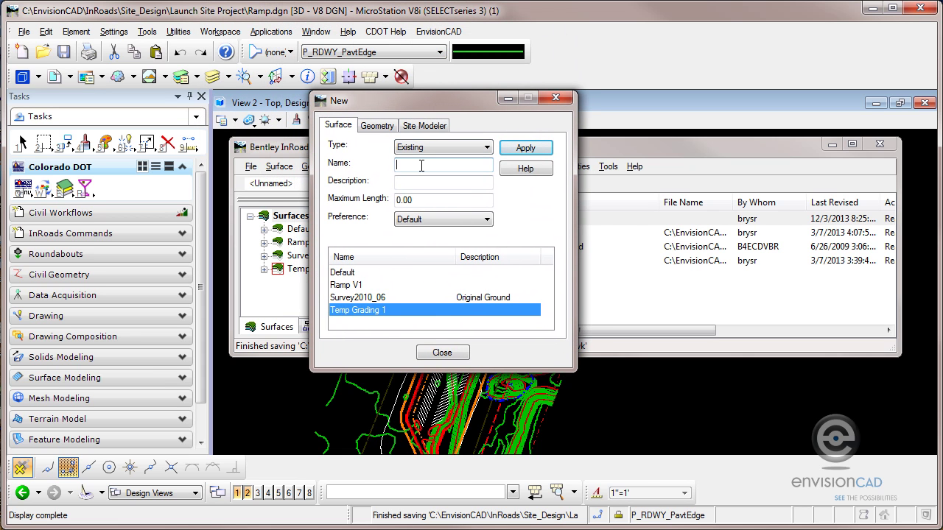
type("temp")
left_click(533, 148)
left_click(556, 98)
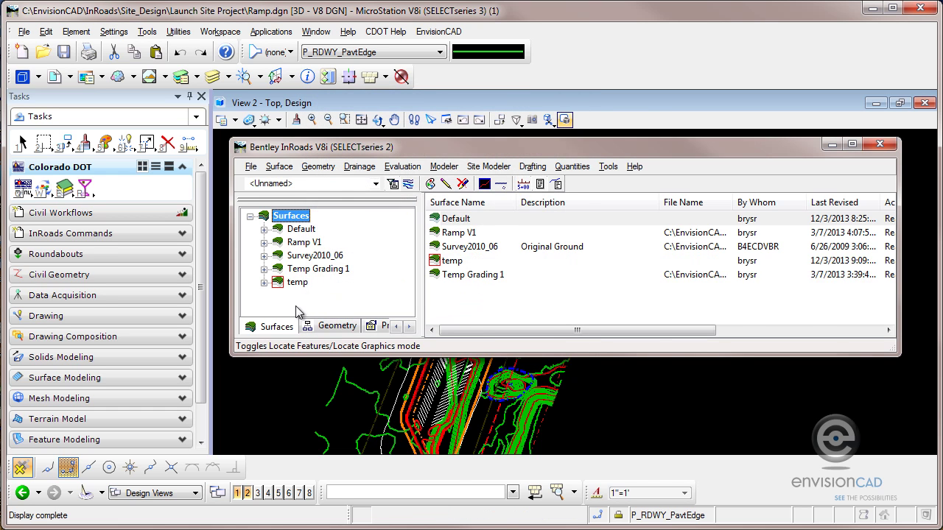
left_click(296, 283)
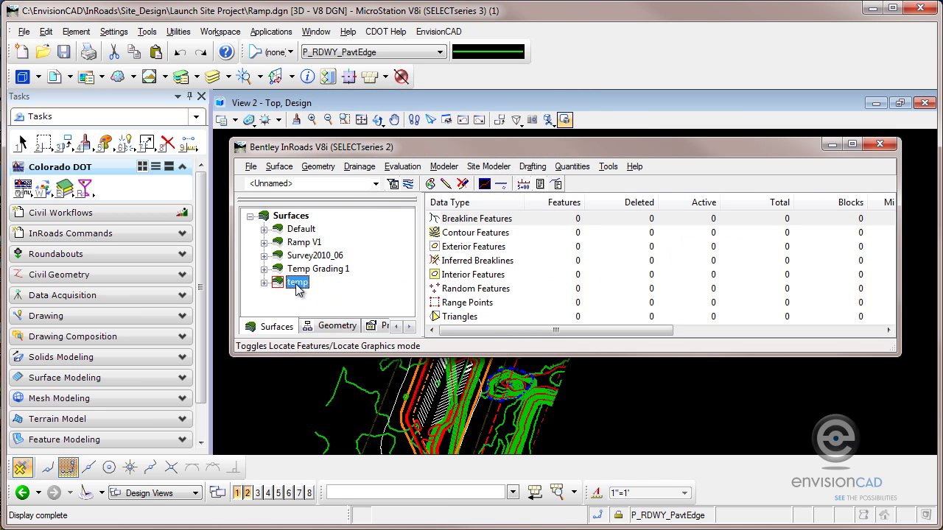
left_click(250, 167)
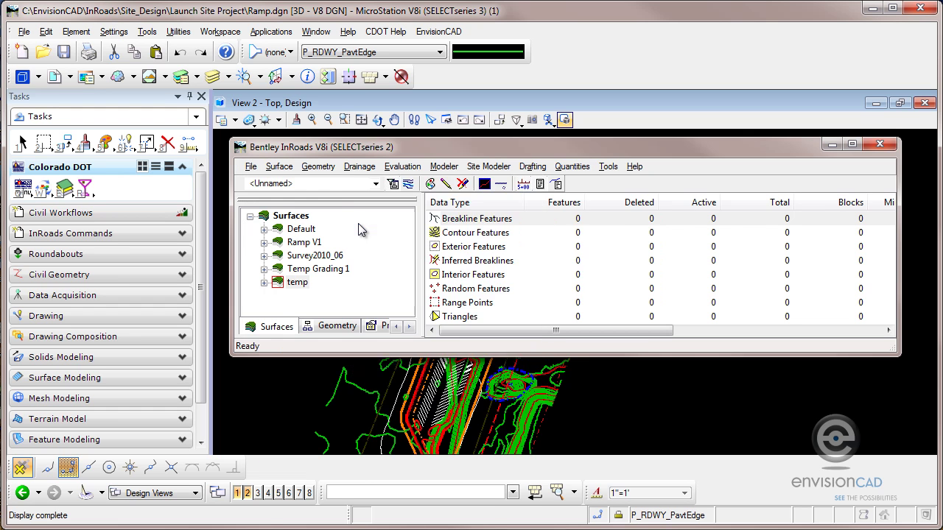
- Set Save As to Projects (*.rwk) on LaunchSite.rwk, checking in Options that temp isn't added
left_click(358, 223)
left_click(545, 361)
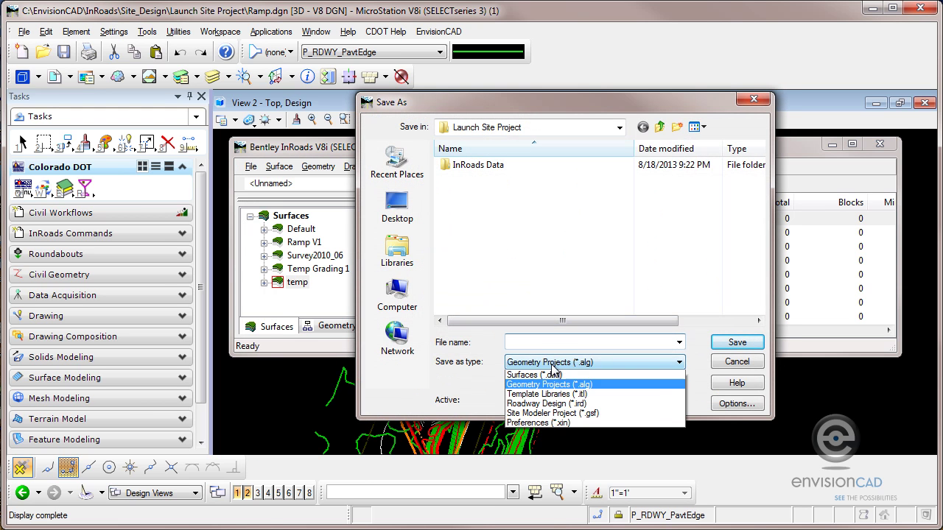
left_click(561, 373)
left_click(498, 191)
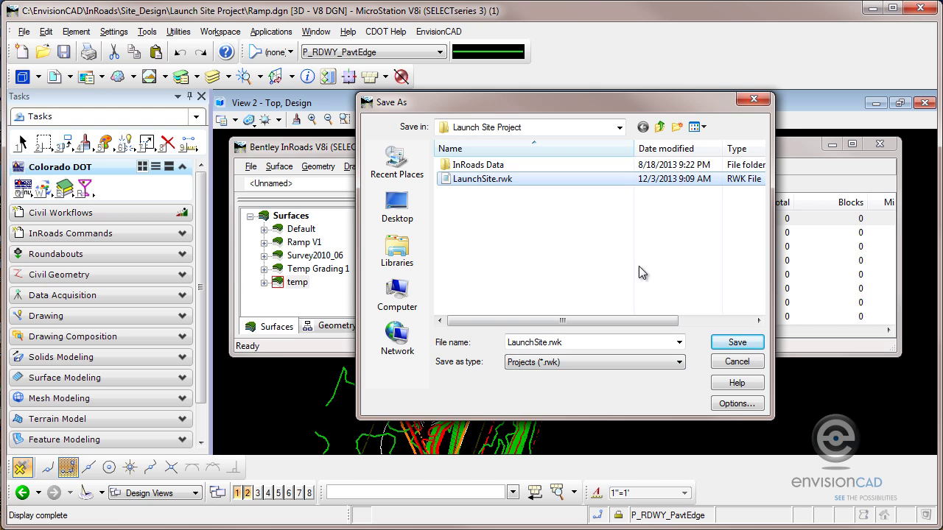
left_click(737, 404)
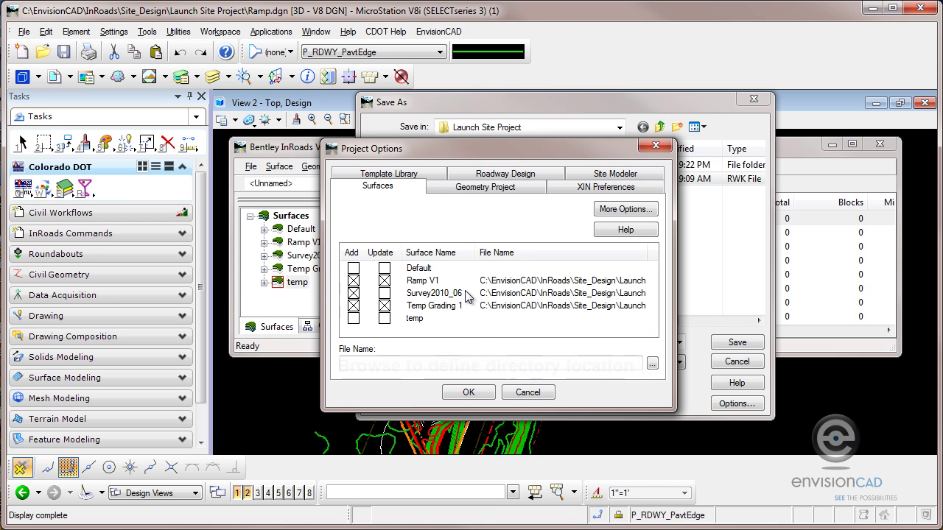
left_click(527, 392)
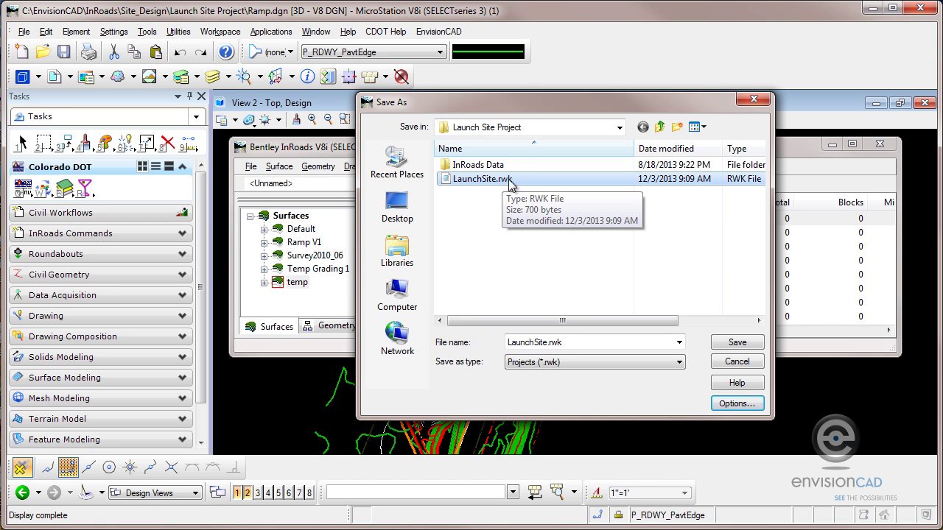
left_click(486, 179)
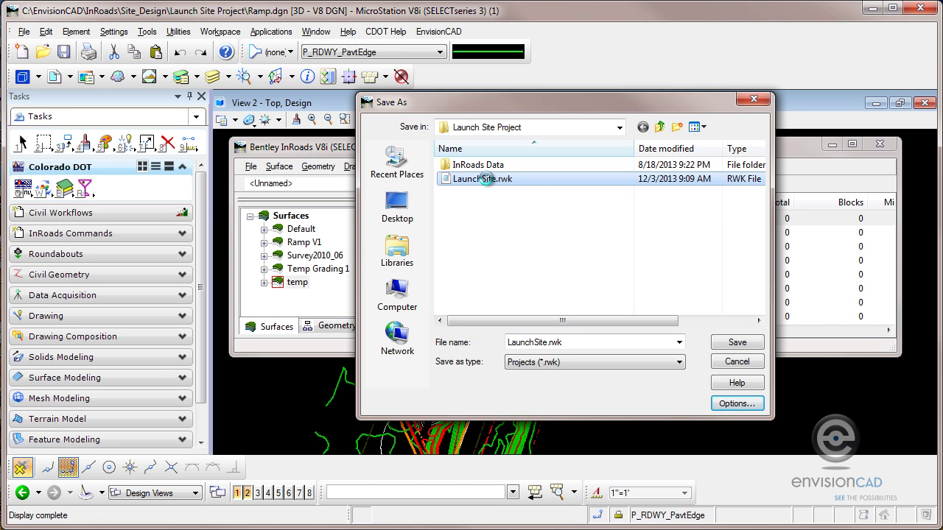
- Open LaunchSite.rwk in Notepad to view its XIN, DTM, ALG, ITL, IRD and GSF entries
right_click(487, 180)
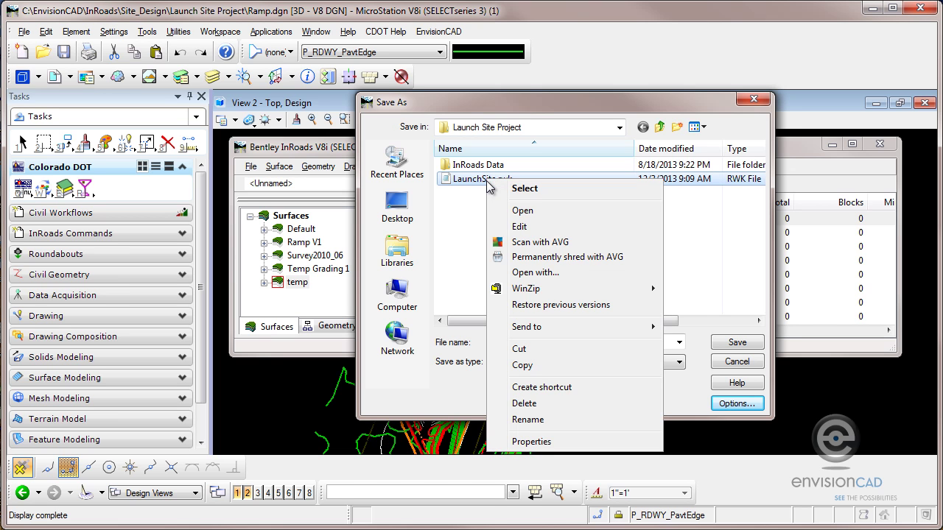
left_click(542, 271)
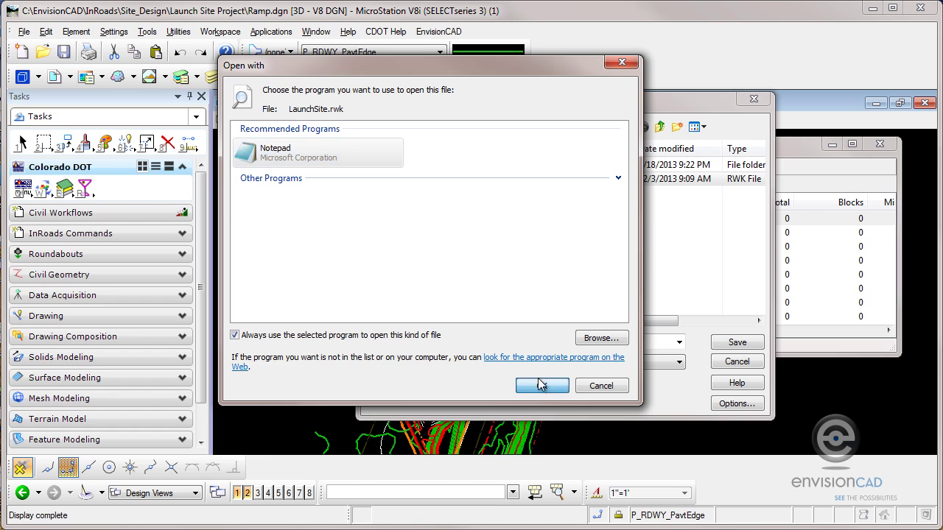
left_click(546, 385)
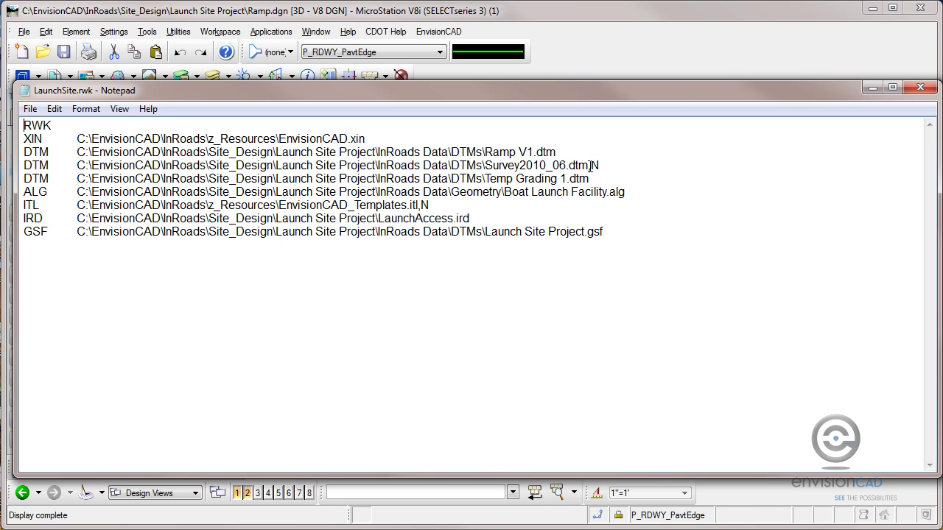
left_click_drag(590, 166, 600, 167)
left_click_drag(76, 140, 169, 140)
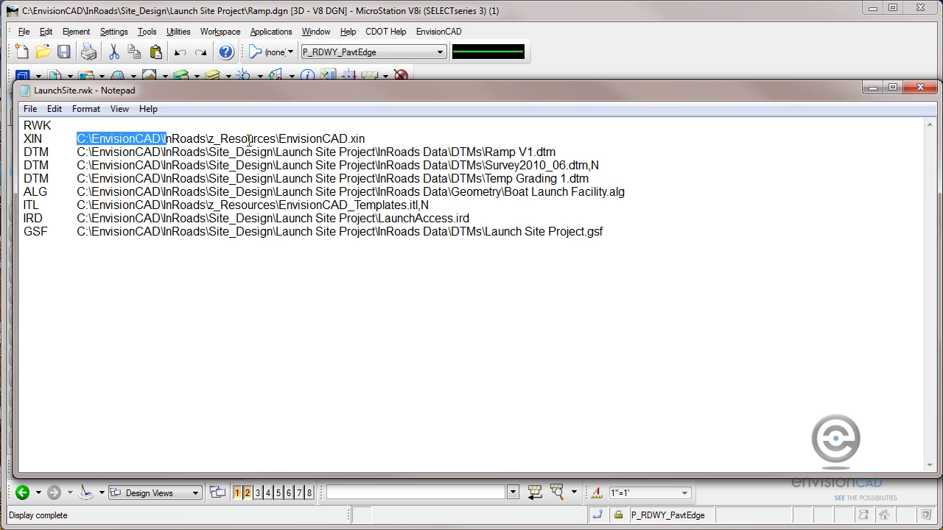
- Close Notepad and cancel the Save As dialog without saving, returning to the InRoads Surfaces list
left_click(921, 88)
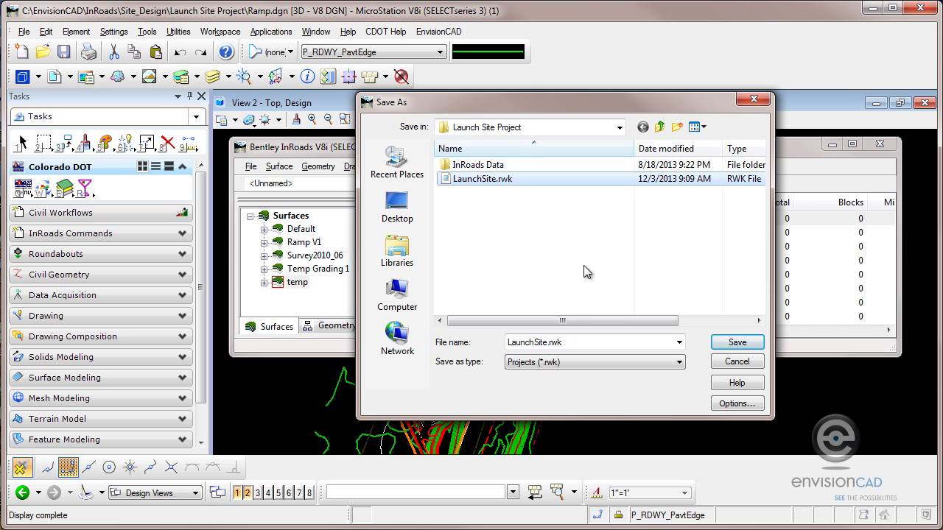
left_click(737, 363)
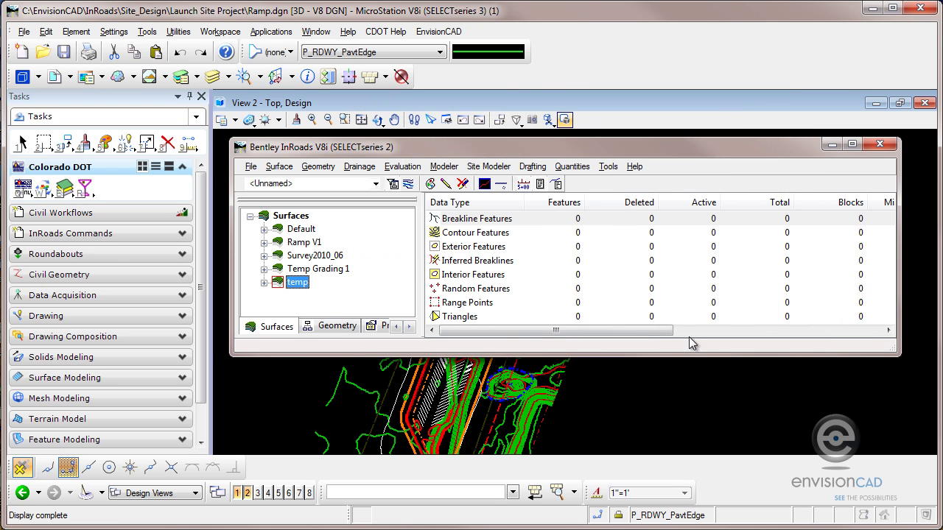